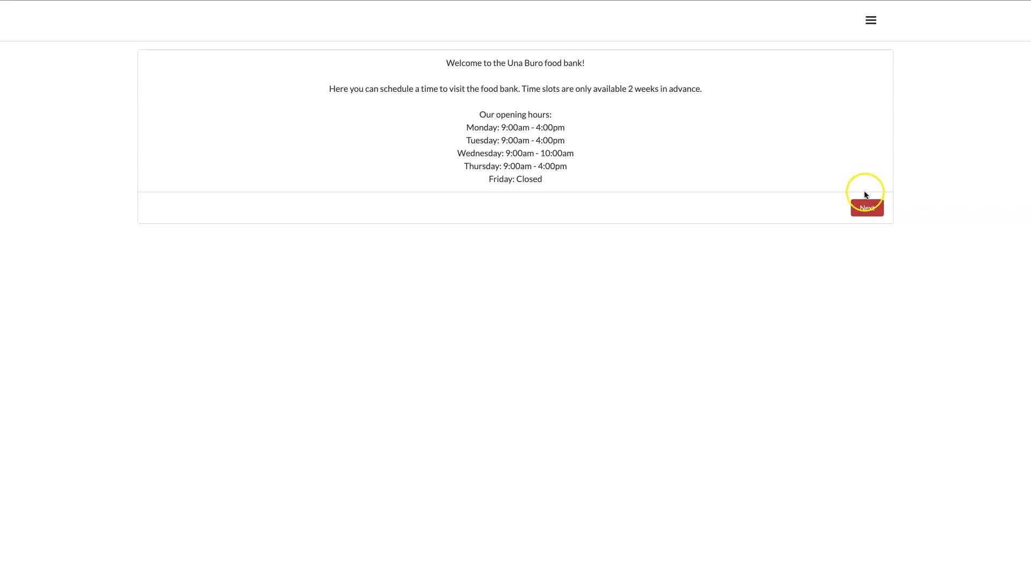
Step: Start a food bank booking and enter the visitor's first name, last name and e-mail
click(866, 210)
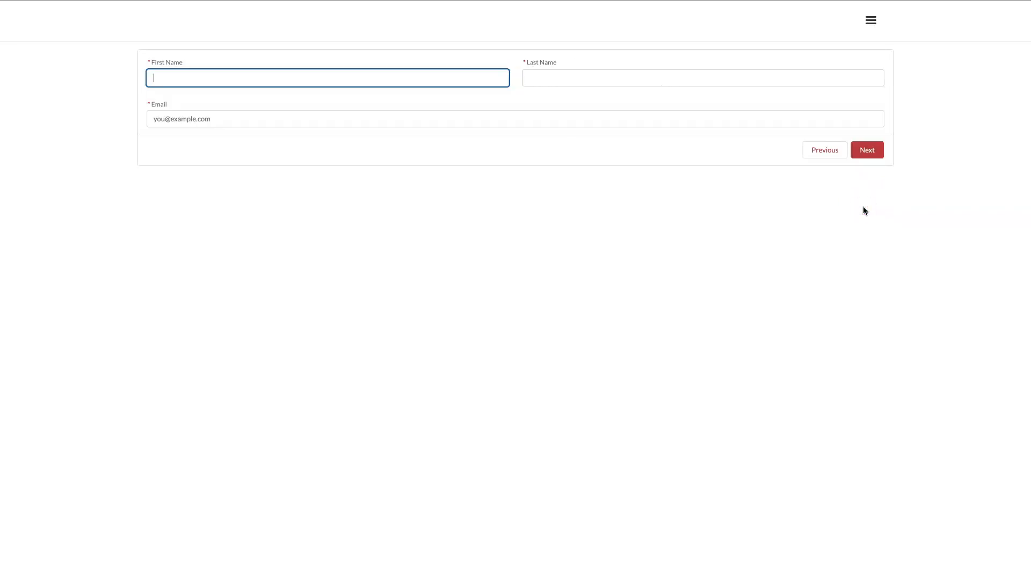
key(Tab)
key(Tab)
click(868, 150)
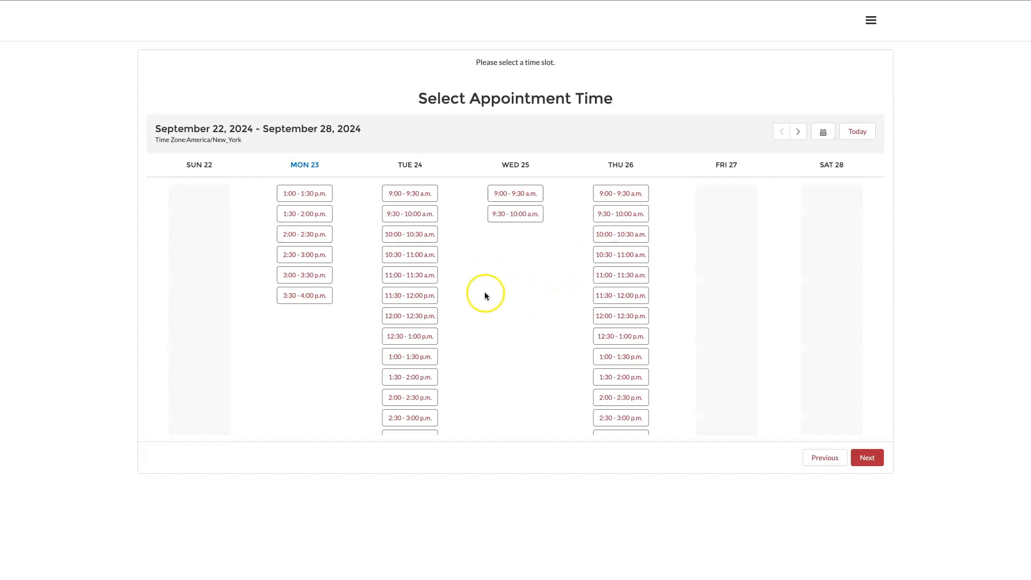
Step: Choose the Monday 30 September 10:30–11:00 a.m. slot and continue to review the details
click(797, 132)
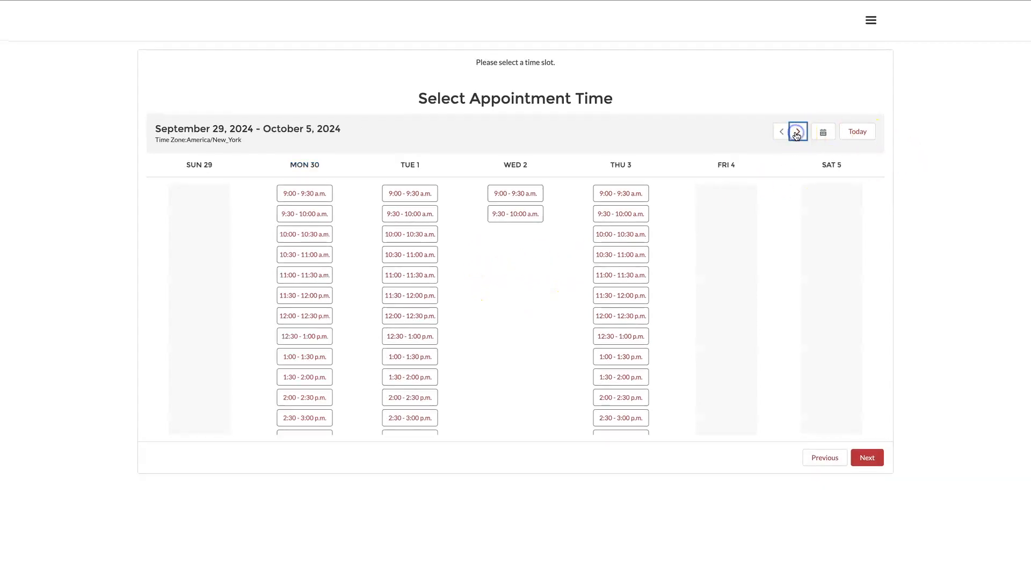
click(781, 139)
click(314, 254)
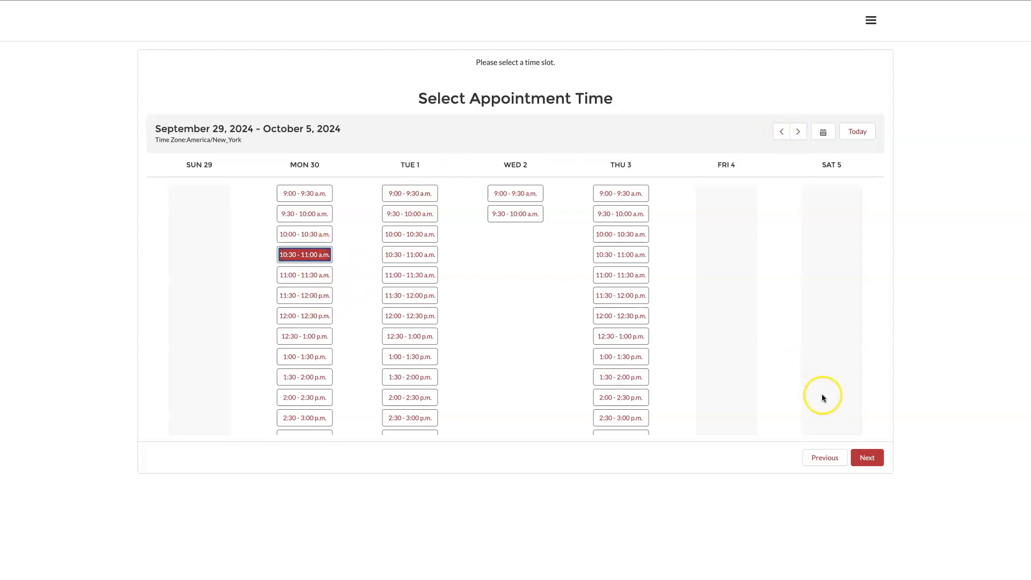
click(869, 457)
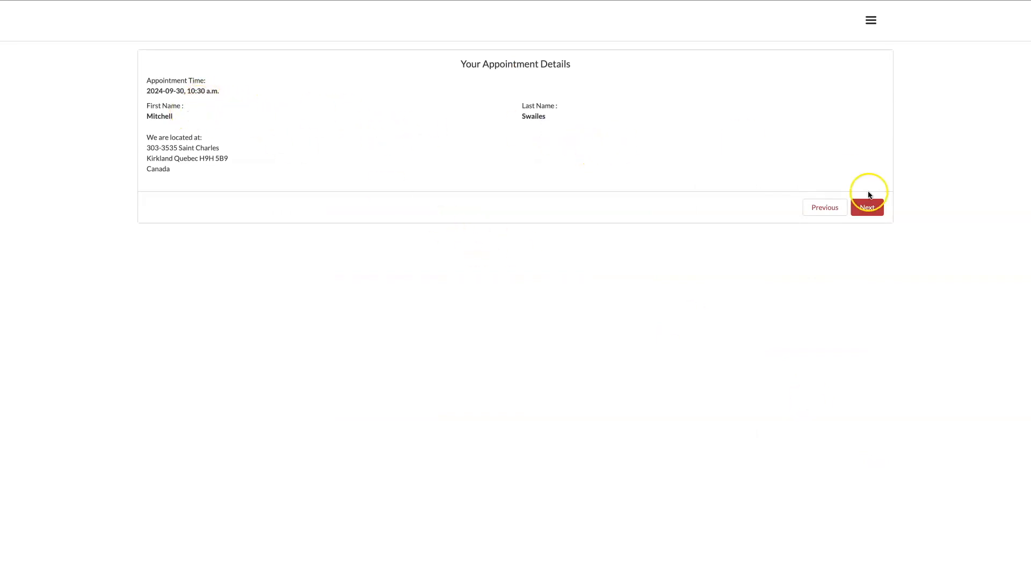
Step: Confirm the 30 September 10:30 a.m. appointment and go back to the welcome page
click(870, 208)
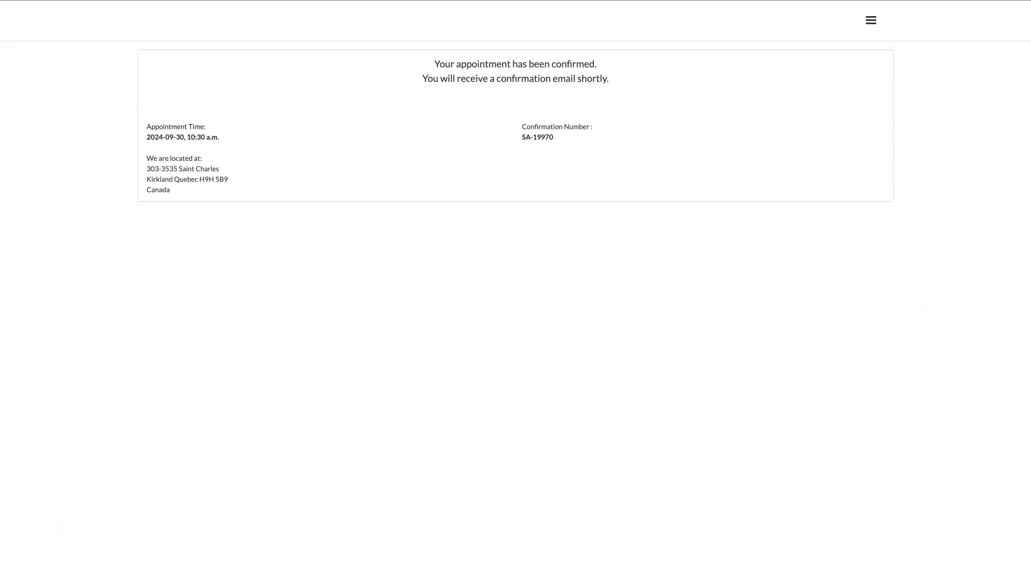
click(865, 214)
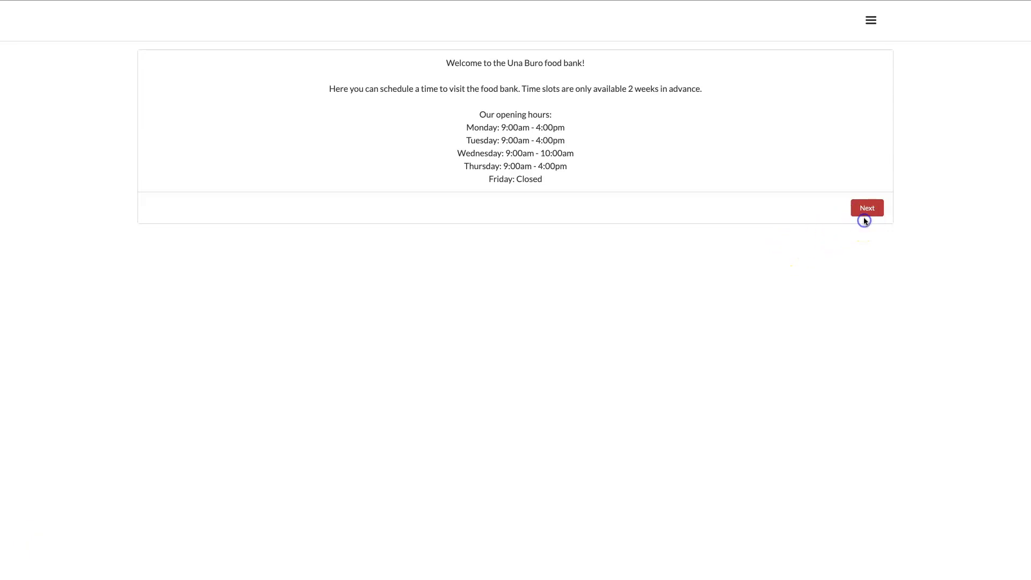
Step: Start a new booking and enter the visitor's first name, last name and e-mail again
click(866, 210)
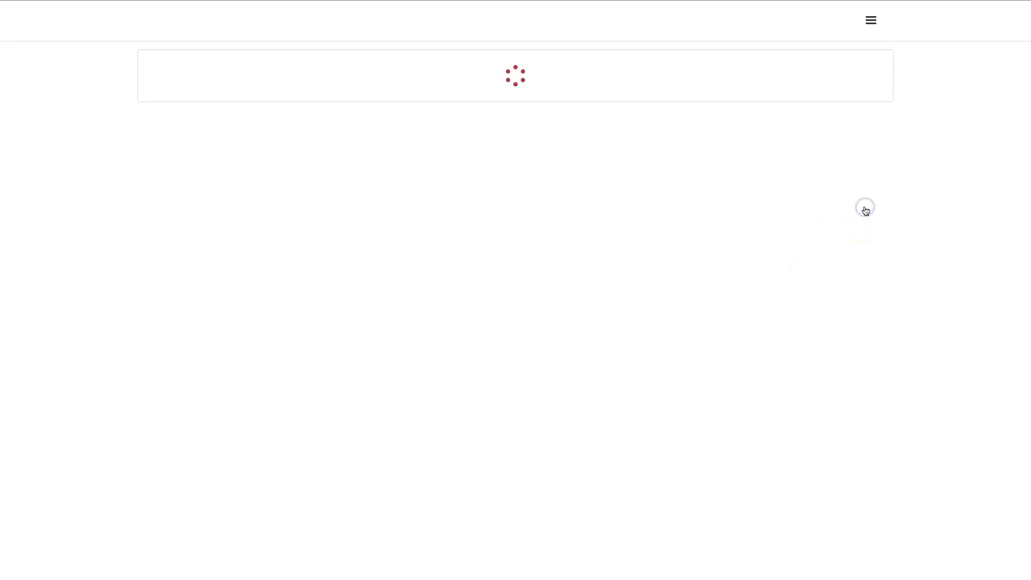
key(Tab)
key(Tab)
click(863, 152)
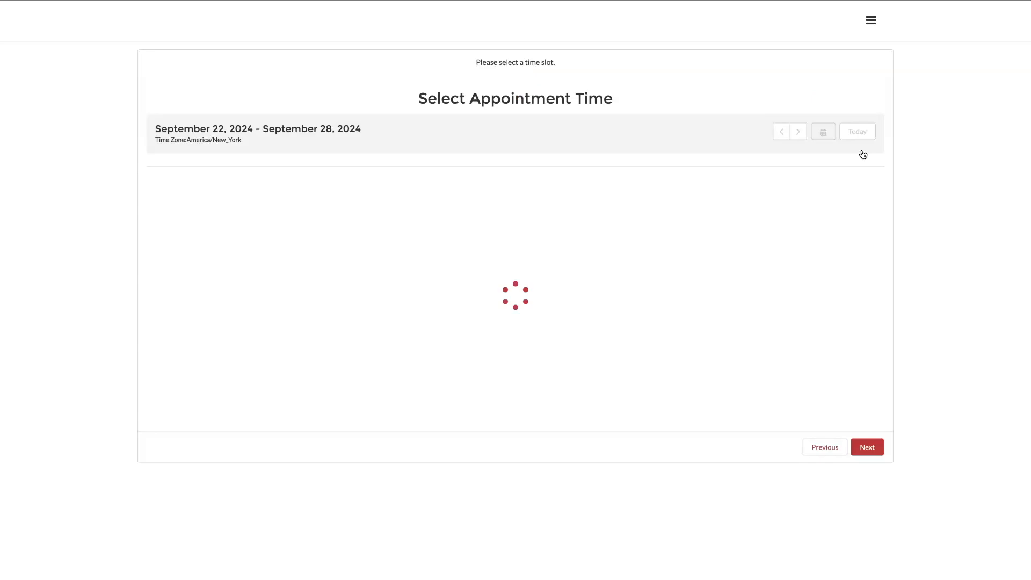
Step: Pick Monday 30 September 12:30–1:00 p.m. and replace the existing appointment with it
click(799, 131)
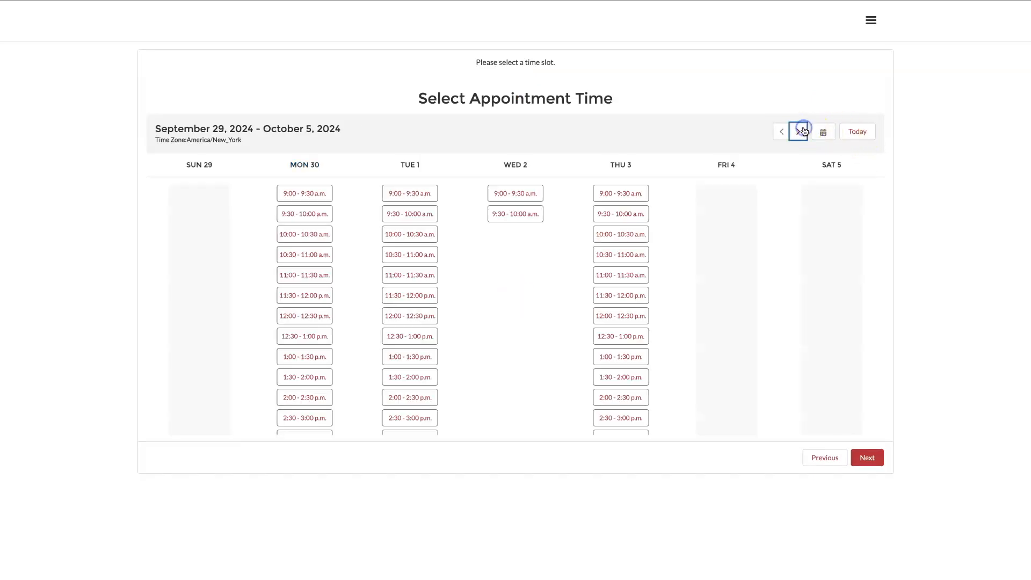
click(314, 337)
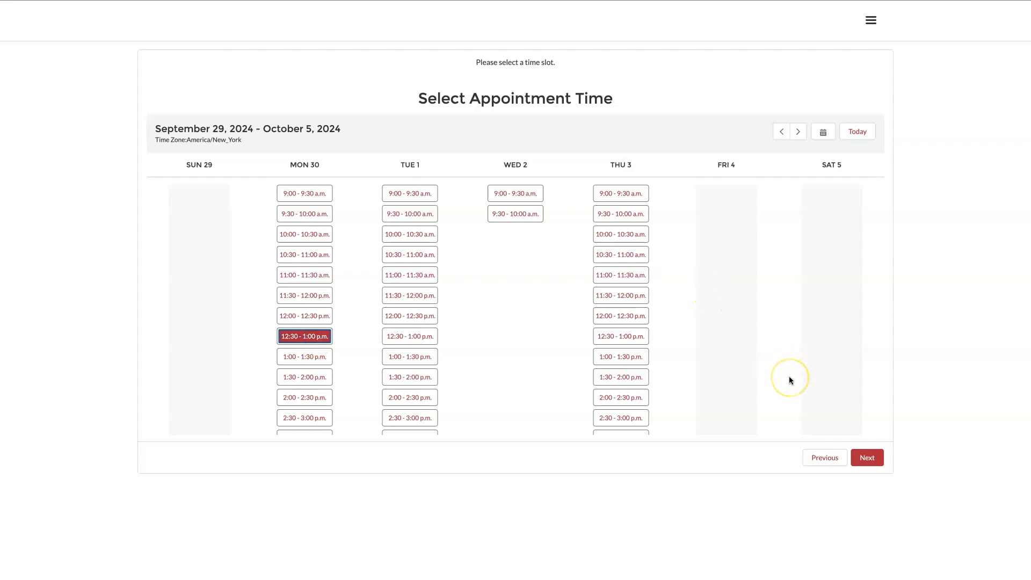
click(867, 457)
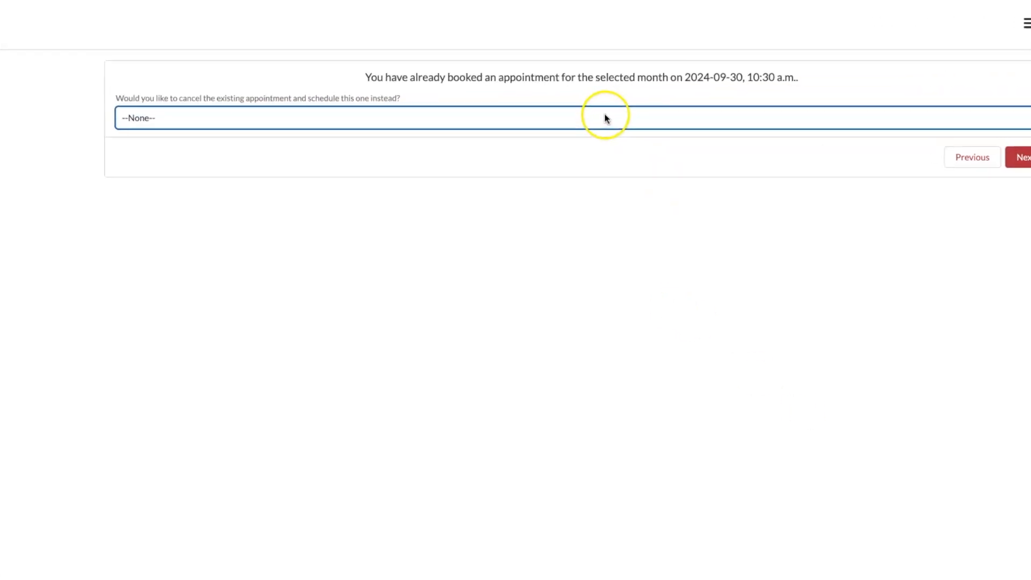
click(604, 117)
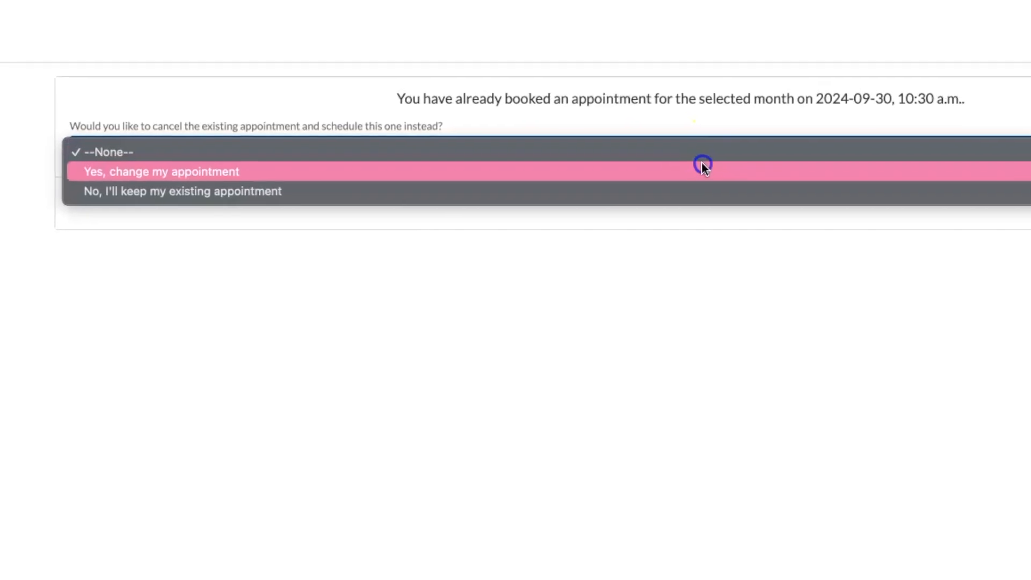
click(703, 172)
click(855, 125)
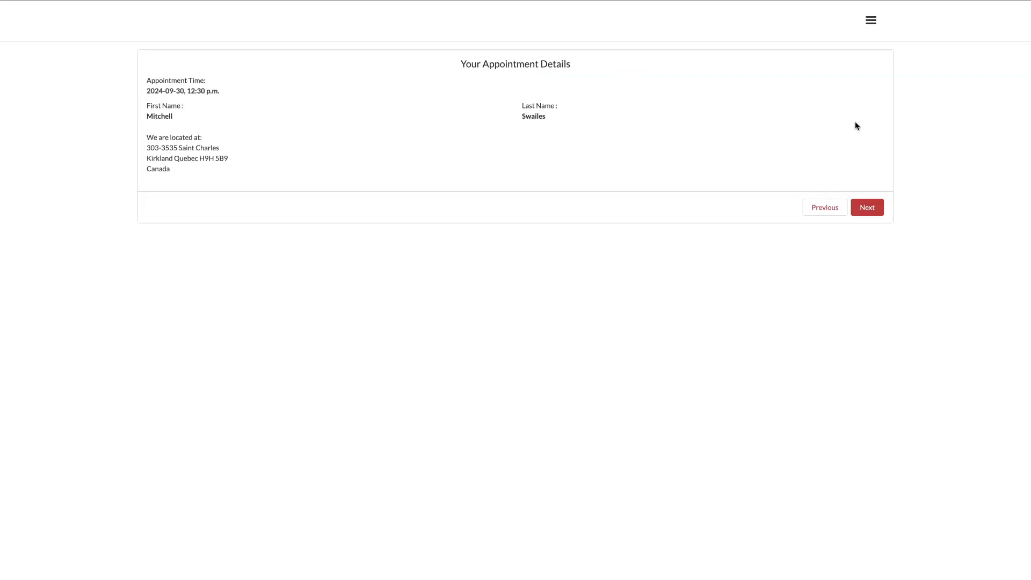
click(867, 211)
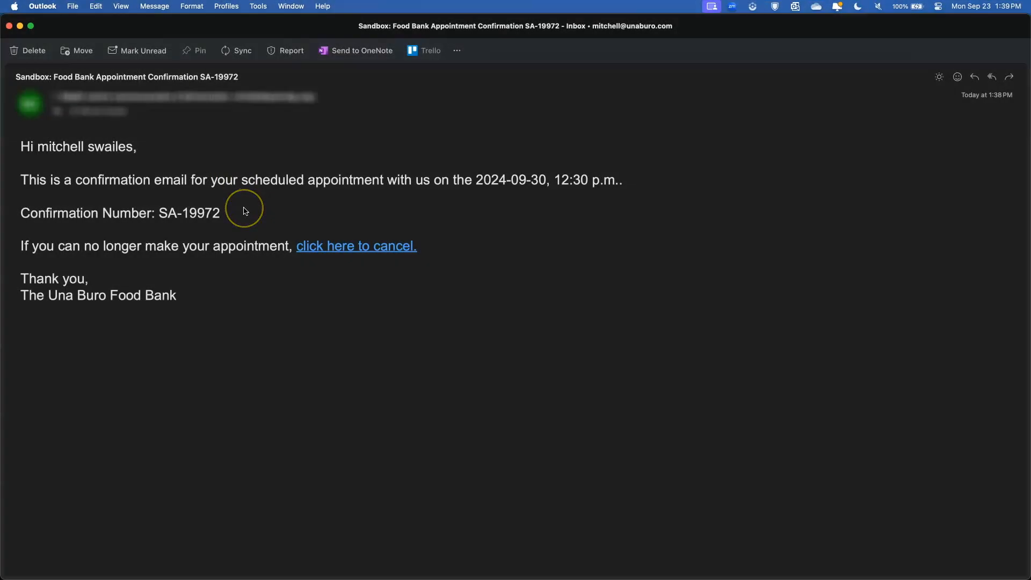
Step: Open the Food Bank Appointment Confirmation e-mail for the 30 September 12:30 p.m. visit
click(325, 247)
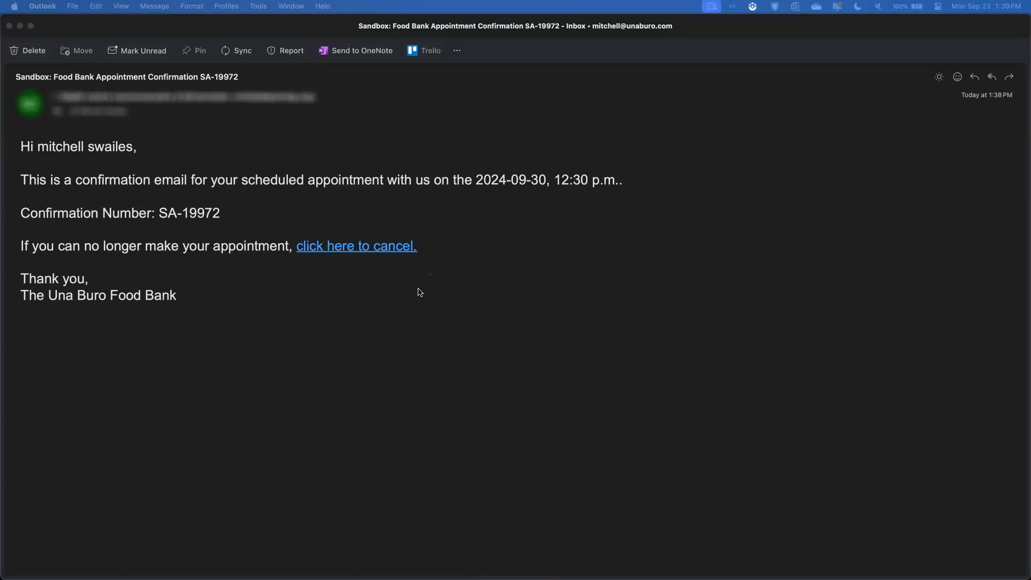
Step: Cancel the appointment via the e-mailed link with reason 'Unable to make it. Have a doctor's appointment.'
click(351, 247)
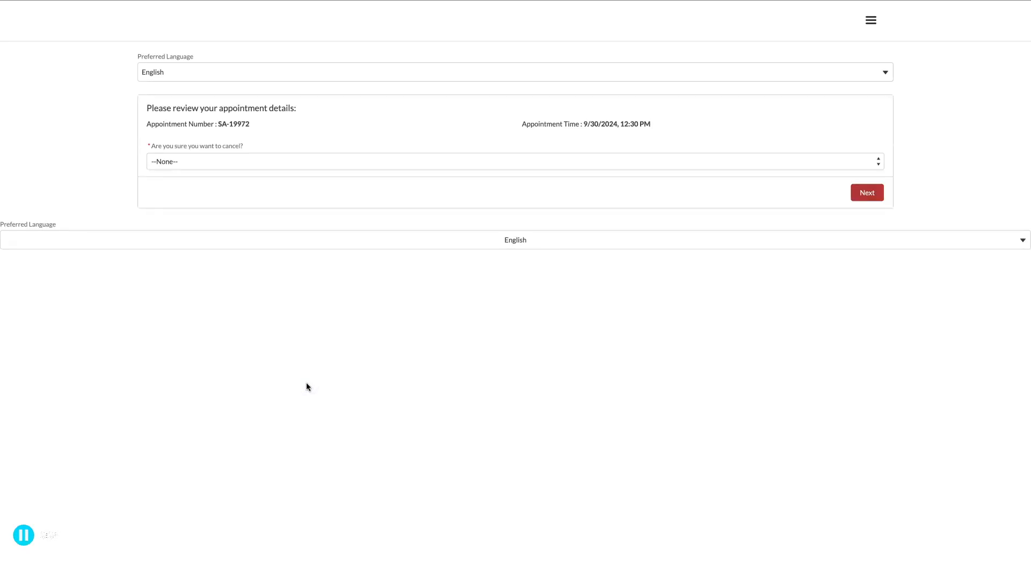
click(317, 161)
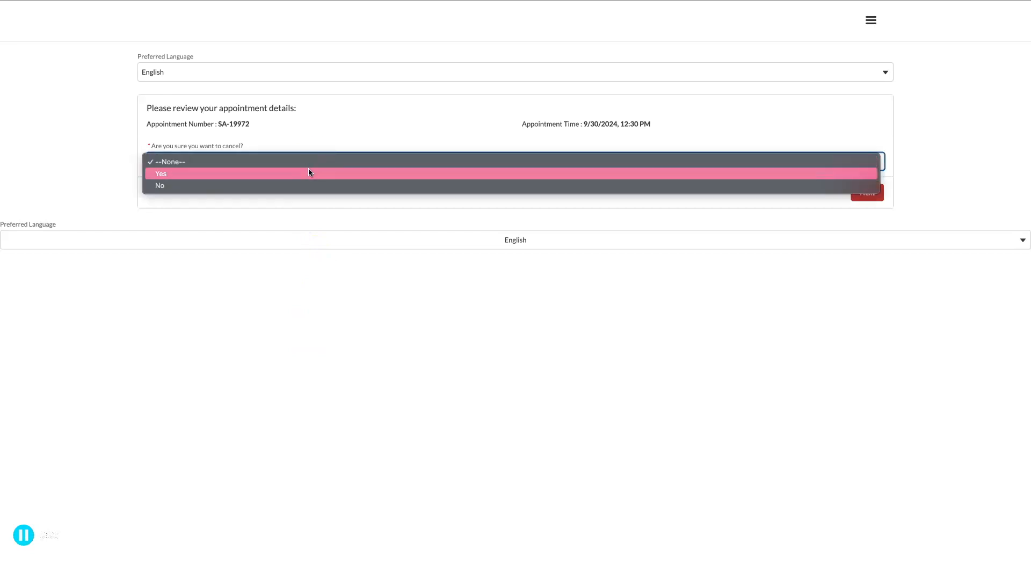
click(309, 172)
click(703, 196)
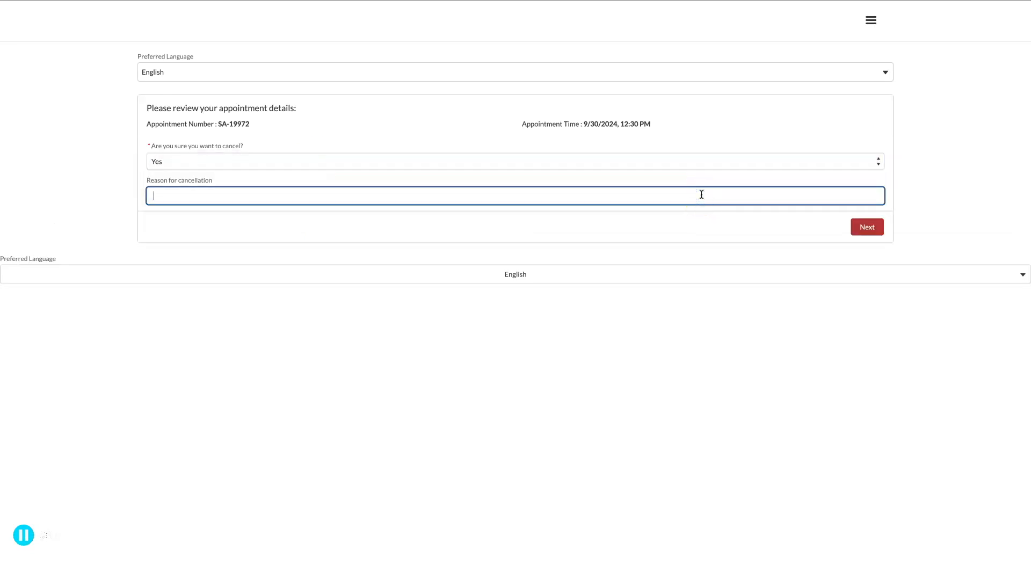
text(Unable to make it. Have a doctor's appointment.)
click(870, 228)
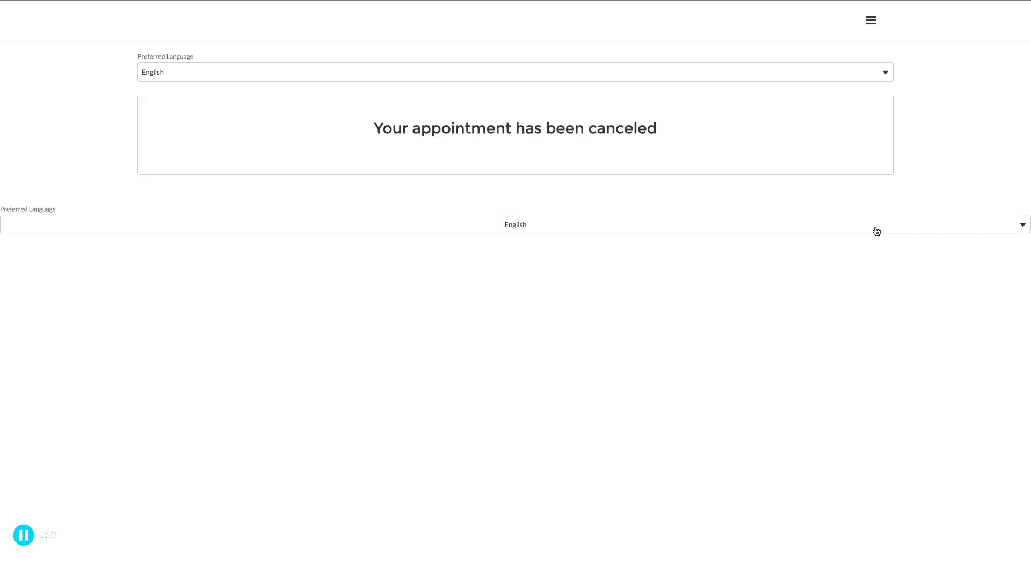
click(861, 231)
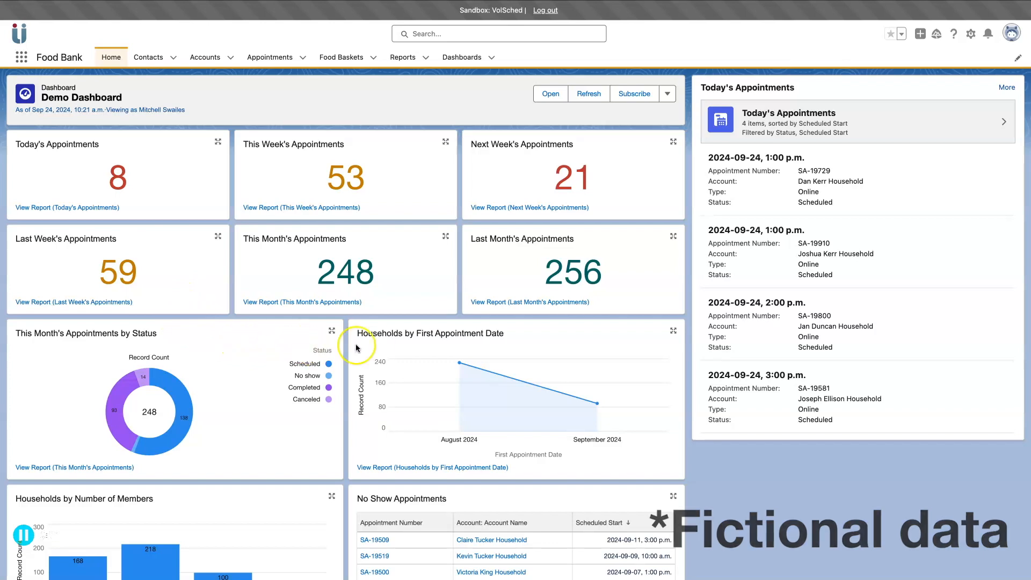
Step: Scroll through the Demo Dashboard's appointment counts, status chart and today's appointments
scroll(388, 345, down, 2)
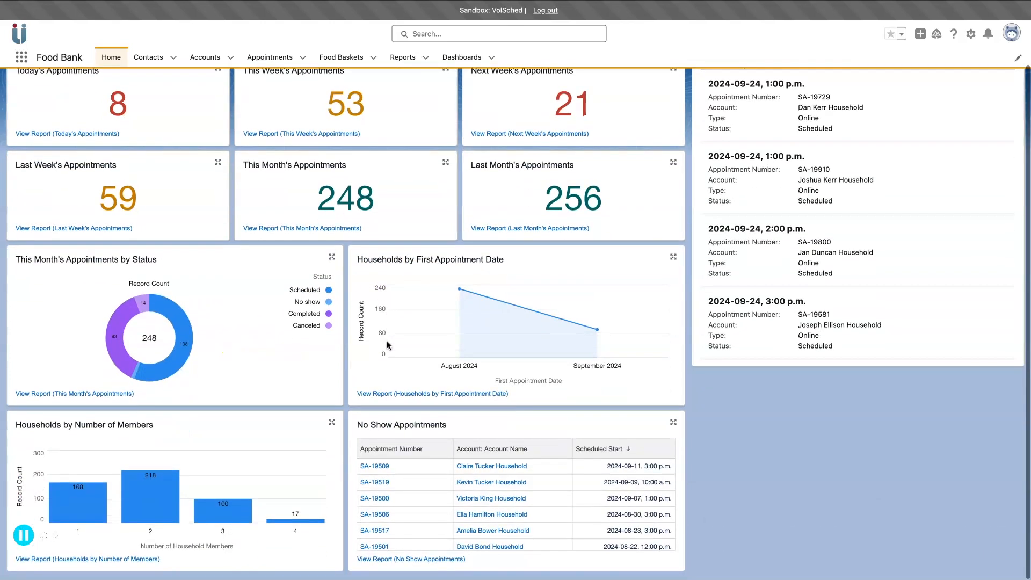
scroll(386, 341, up, 2)
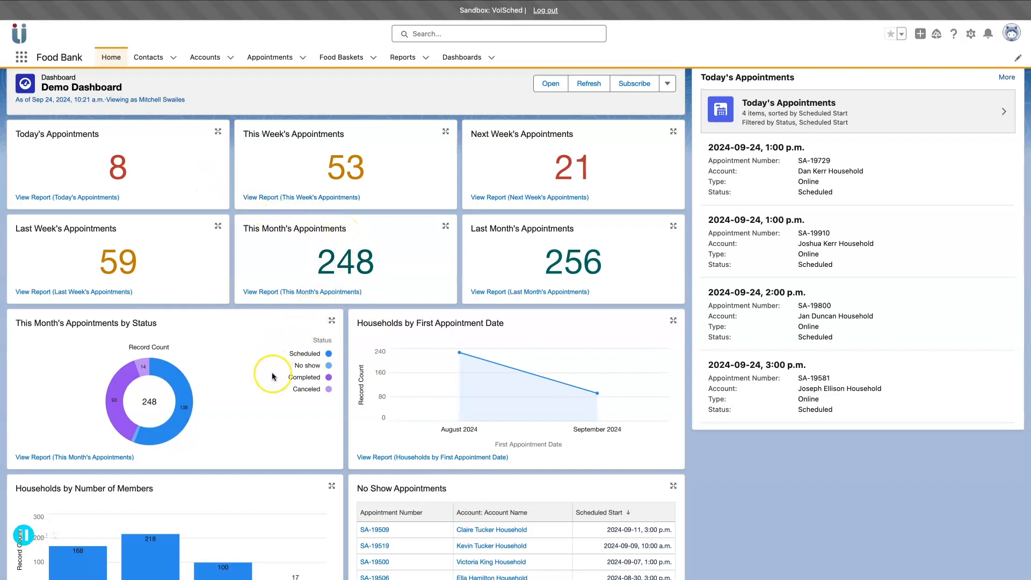
scroll(279, 376, down, 2)
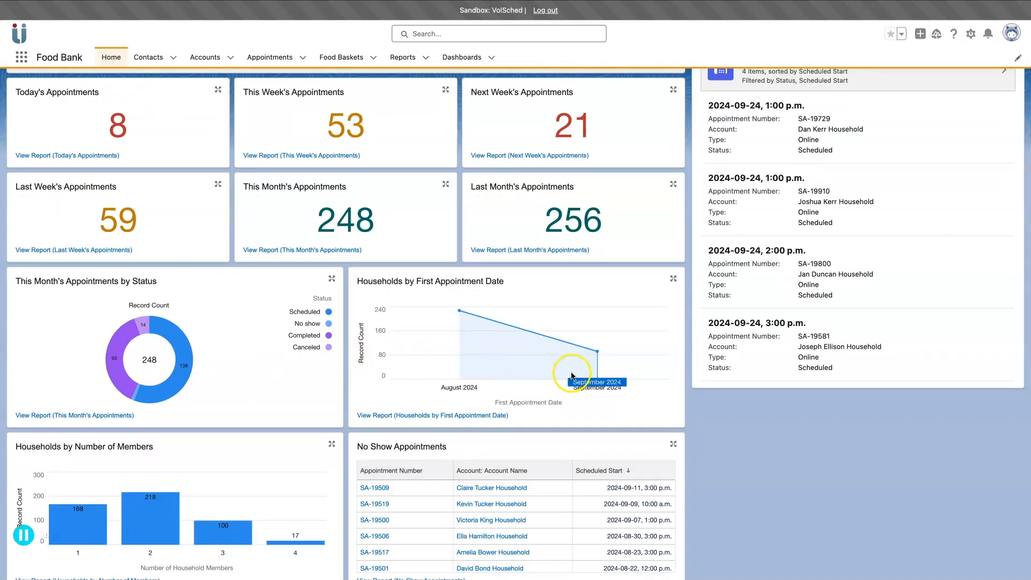
scroll(572, 376, down, 1)
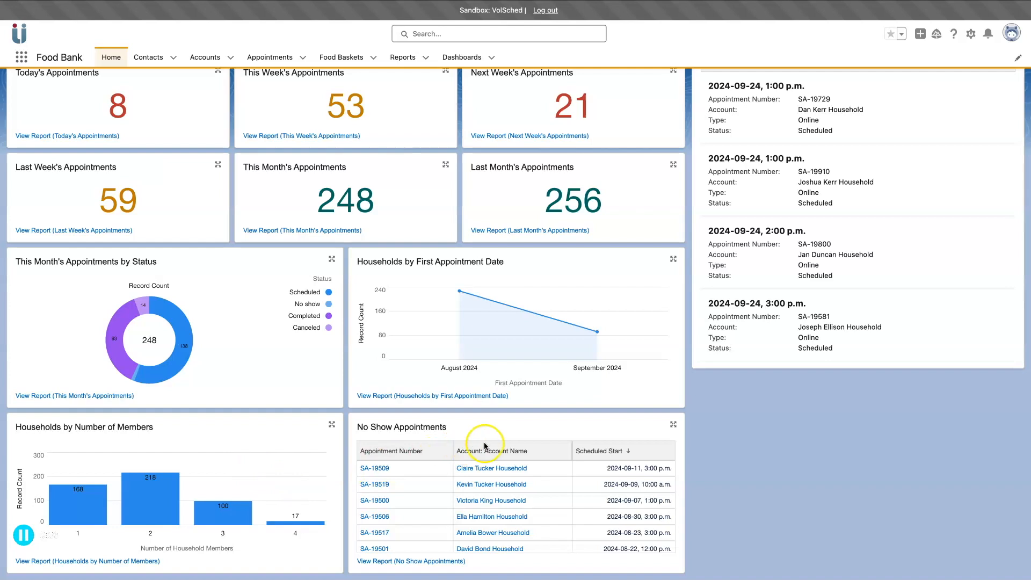
scroll(562, 446, up, 3)
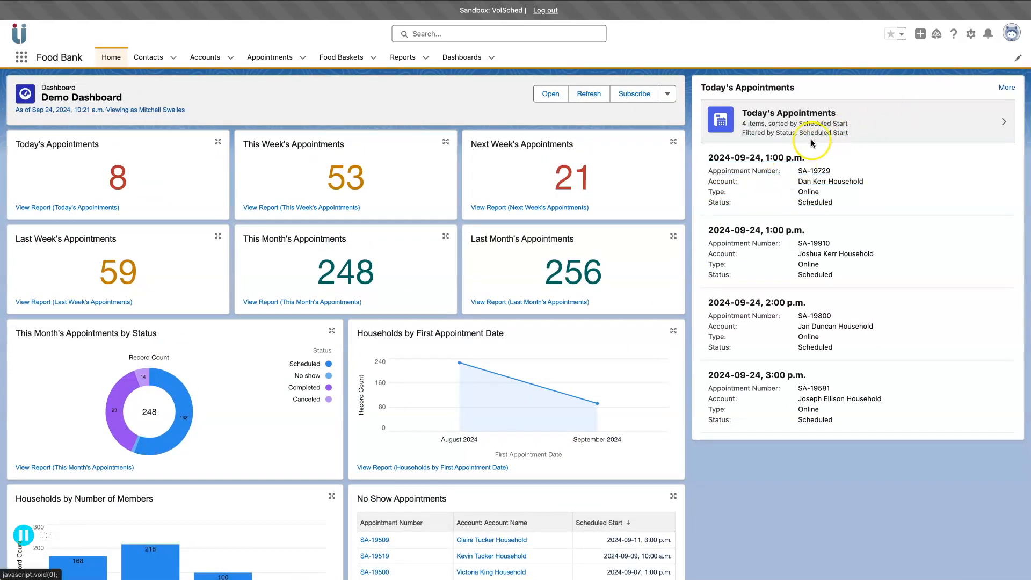
Step: Open Today's Appointments, check the Next Week's Appointments list view, then switch back
click(791, 130)
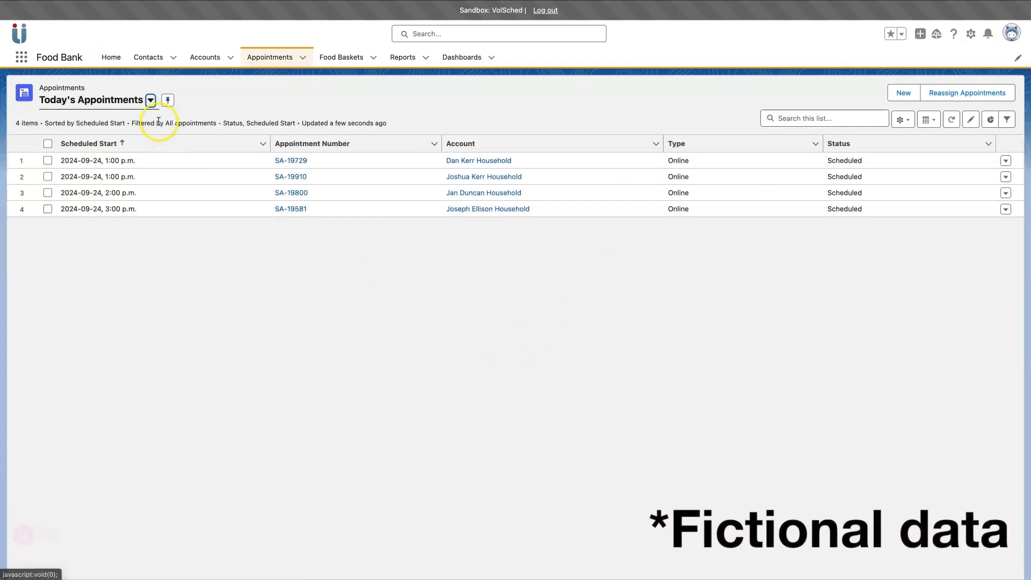
click(150, 101)
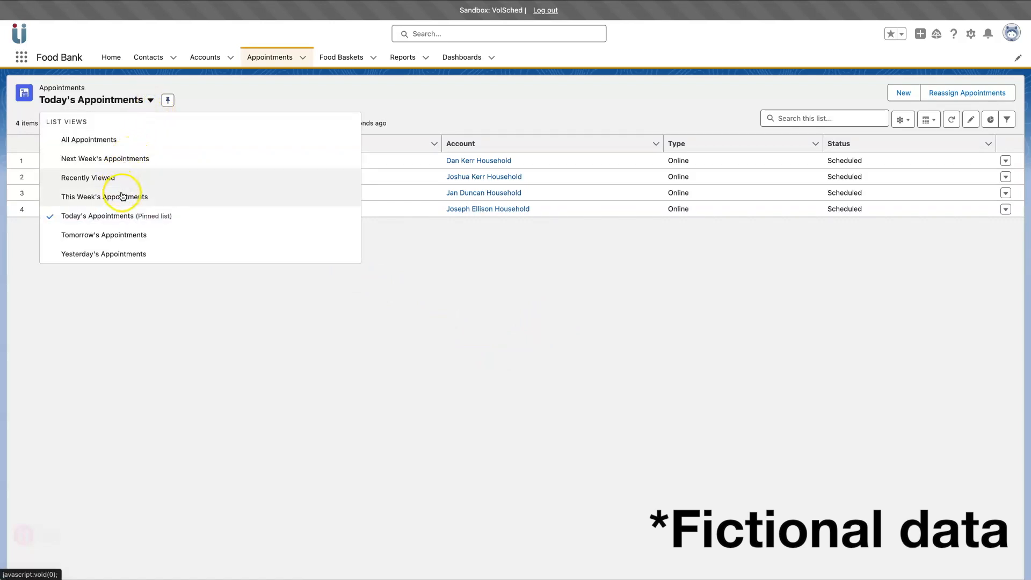
click(111, 159)
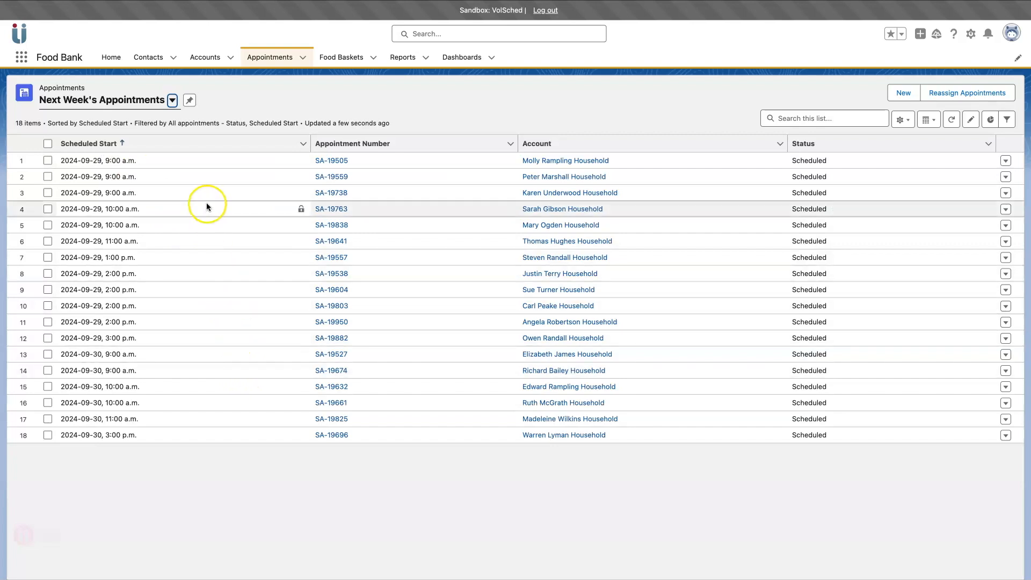
click(172, 100)
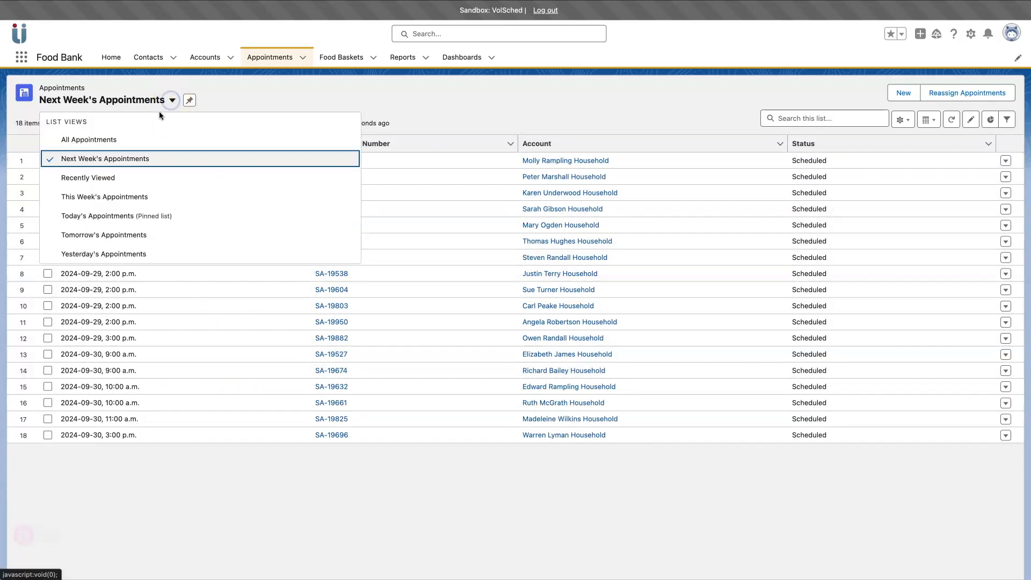
click(135, 216)
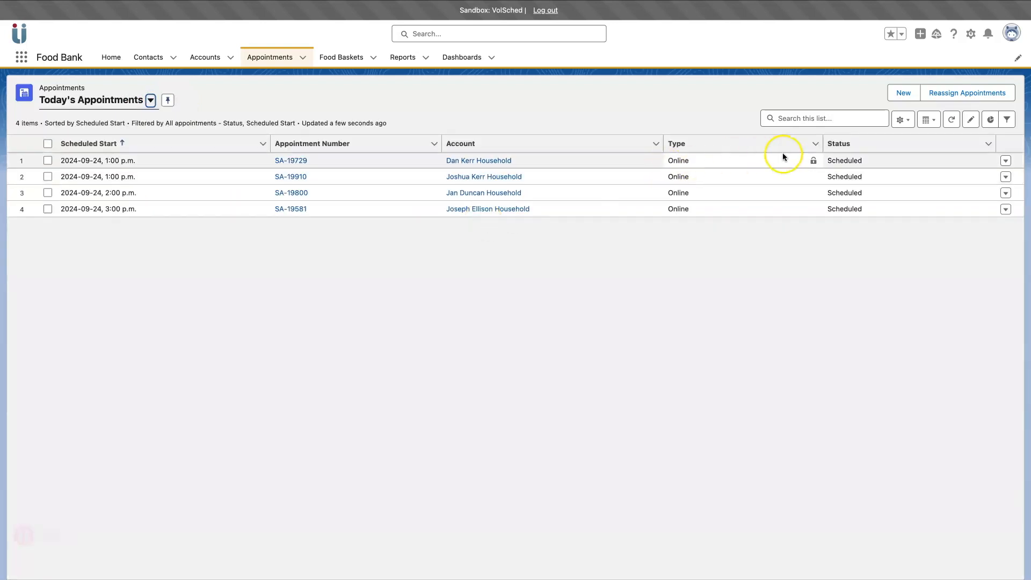
Step: Save the first 1:00 p.m. appointment as Completed, the second as No show, then return Home
double_click(900, 157)
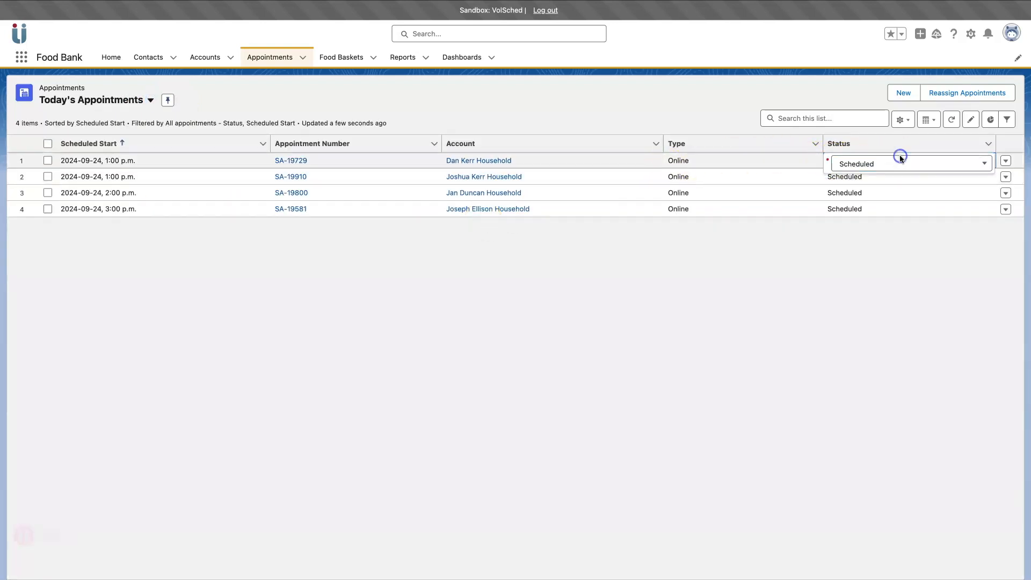
click(896, 162)
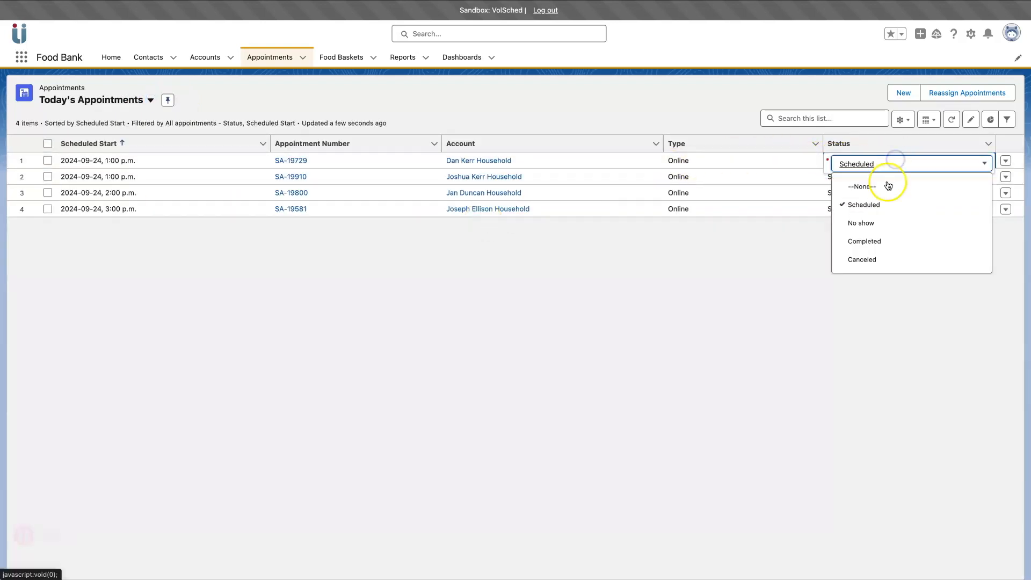
click(865, 241)
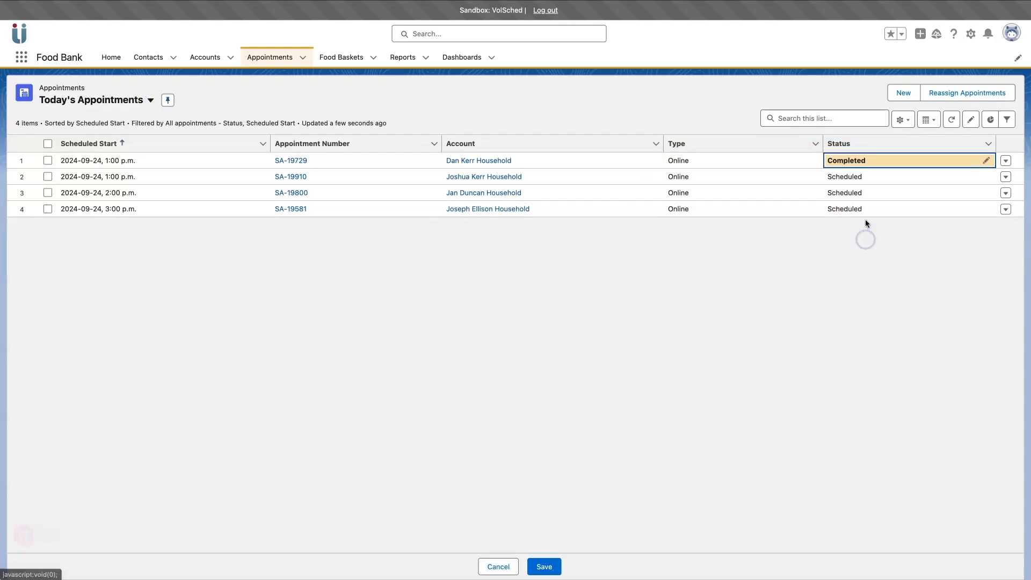
double_click(866, 179)
click(866, 181)
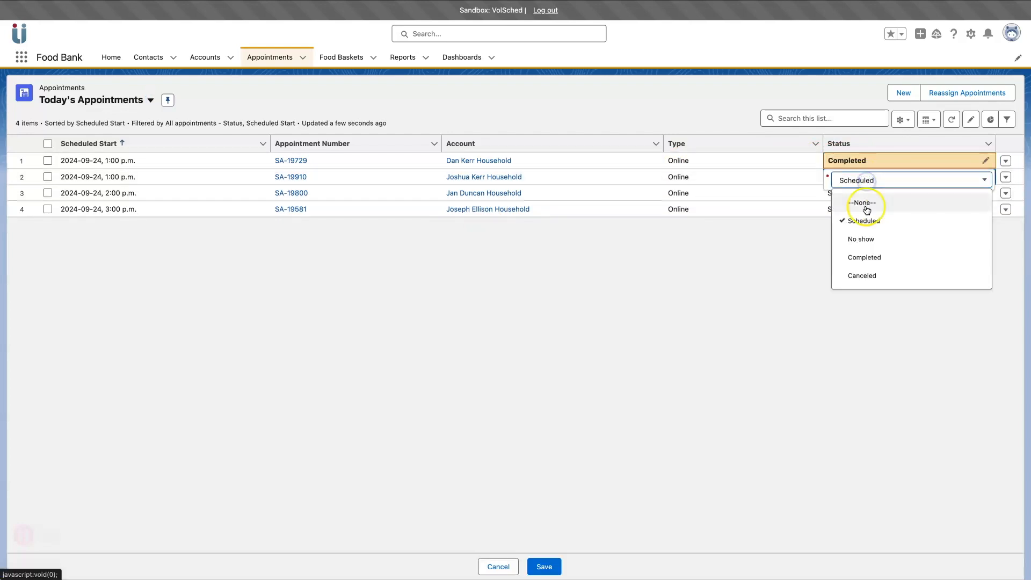
click(860, 239)
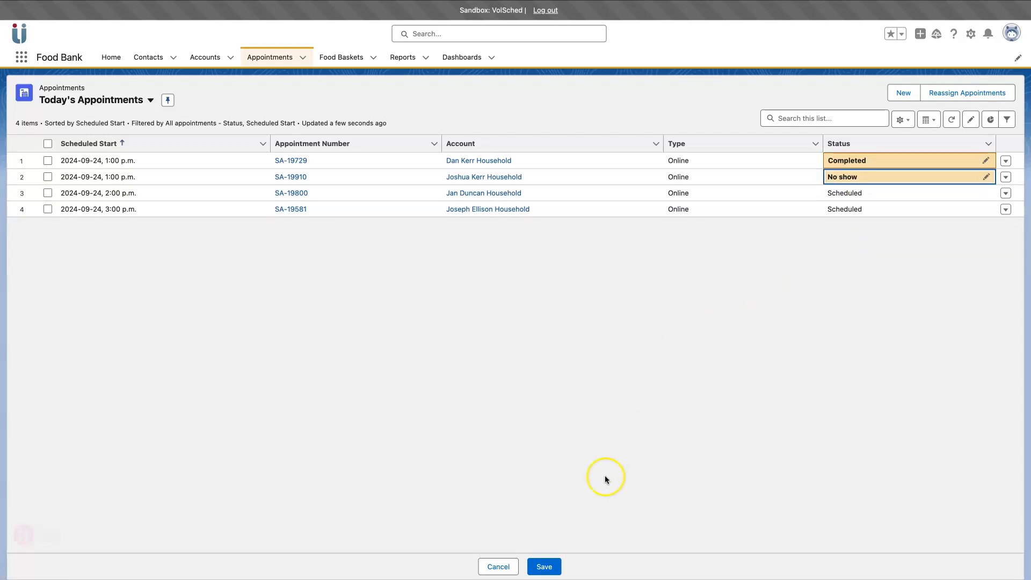
click(549, 567)
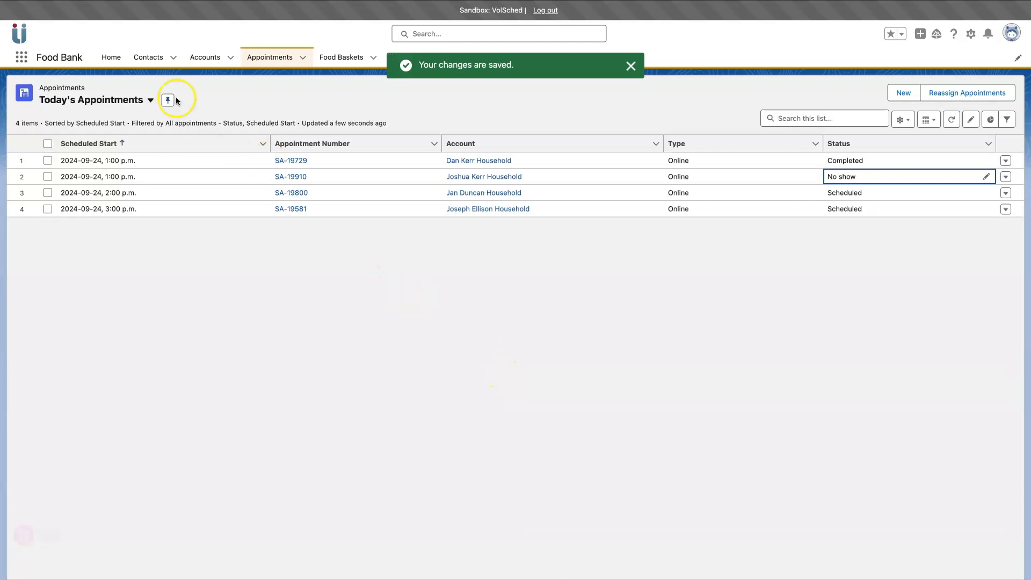
click(117, 60)
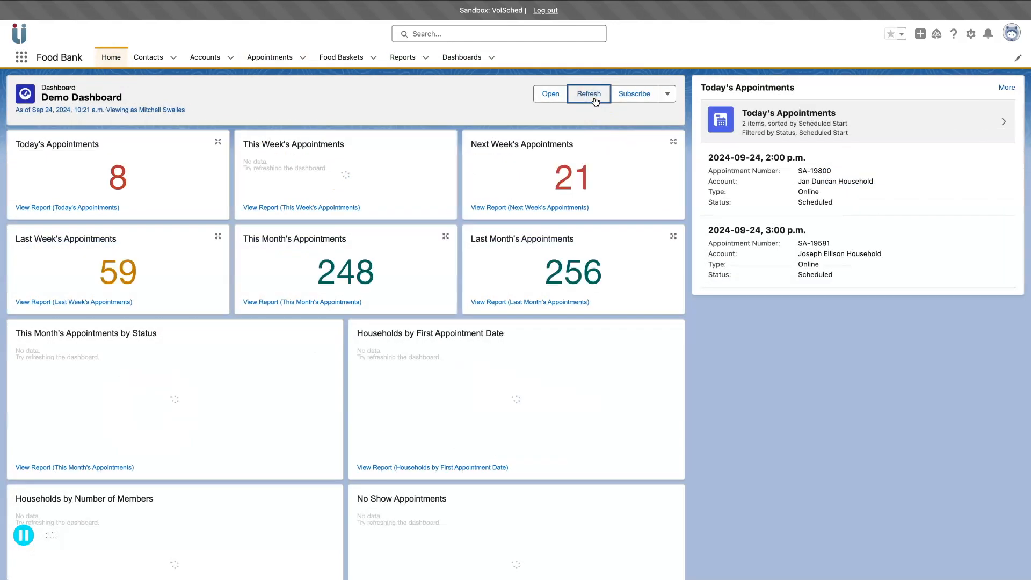